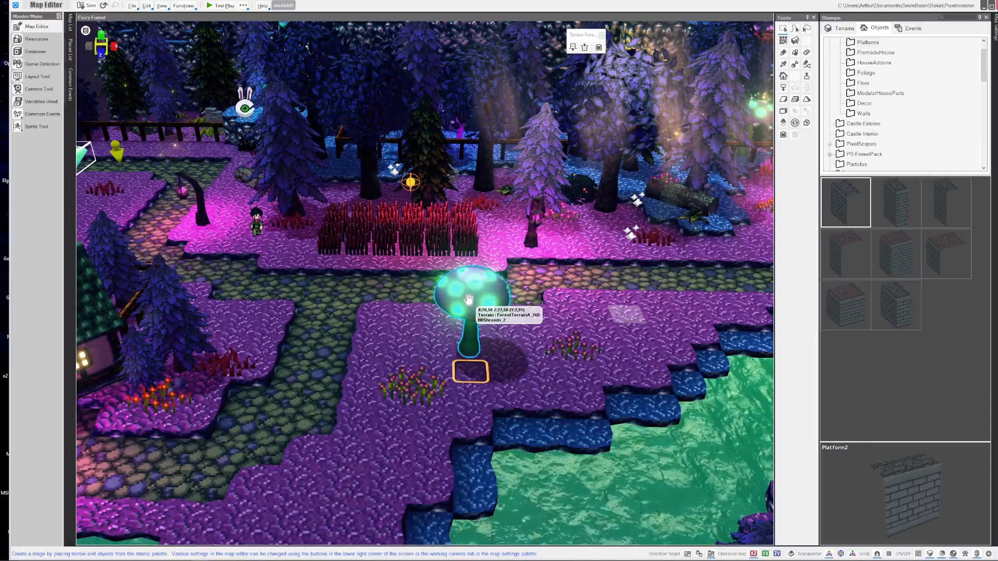
Inspect the glowing mushroom object standing on the purple ground beside the stone path.
left_click(507, 318)
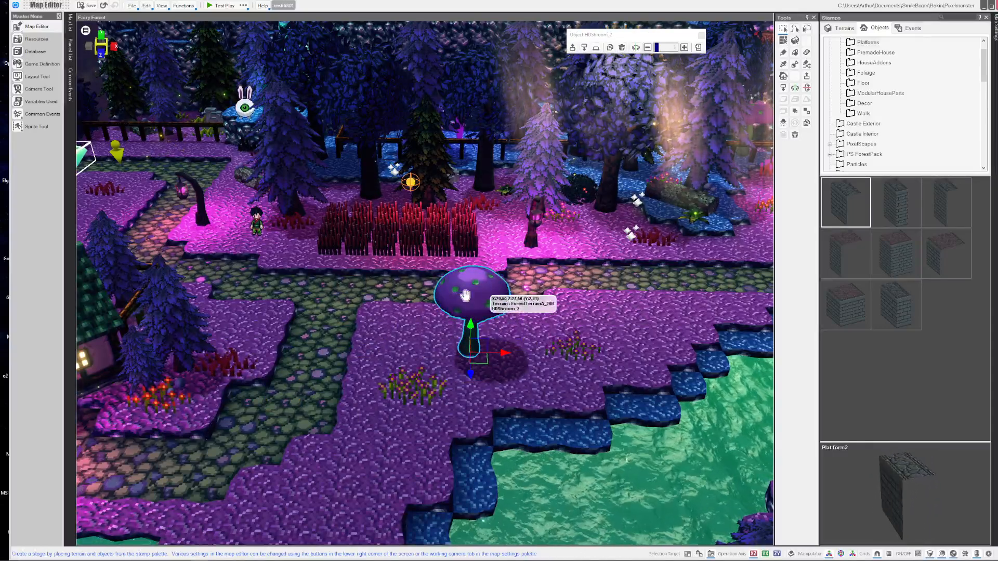
left_click(323, 352)
left_click_drag(343, 297, 312, 305)
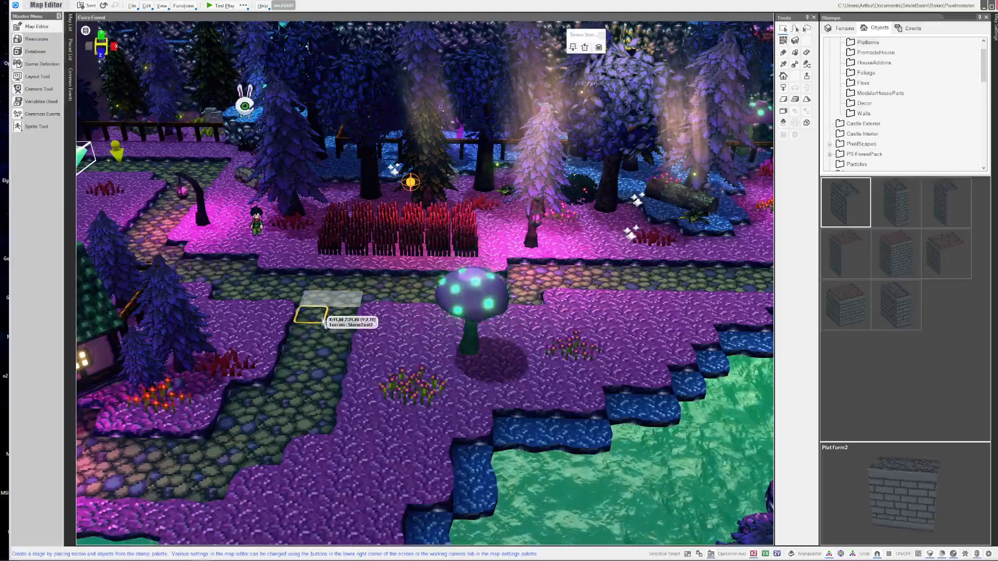
right_click_drag(316, 309, 338, 390)
right_click_drag(372, 428, 371, 397)
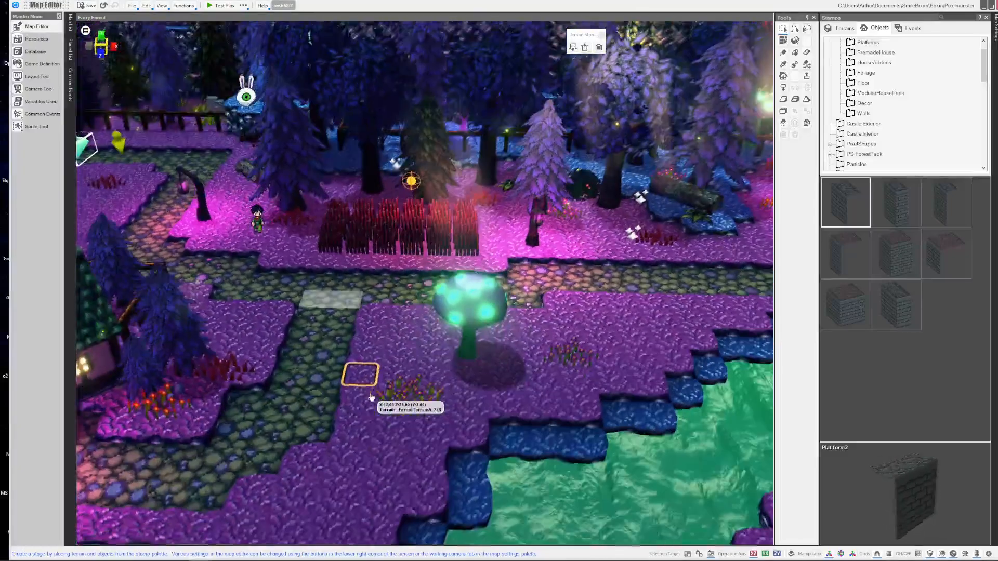
Open the material resources at the HDShroom(Material.001)_2 material.
left_click(37, 39)
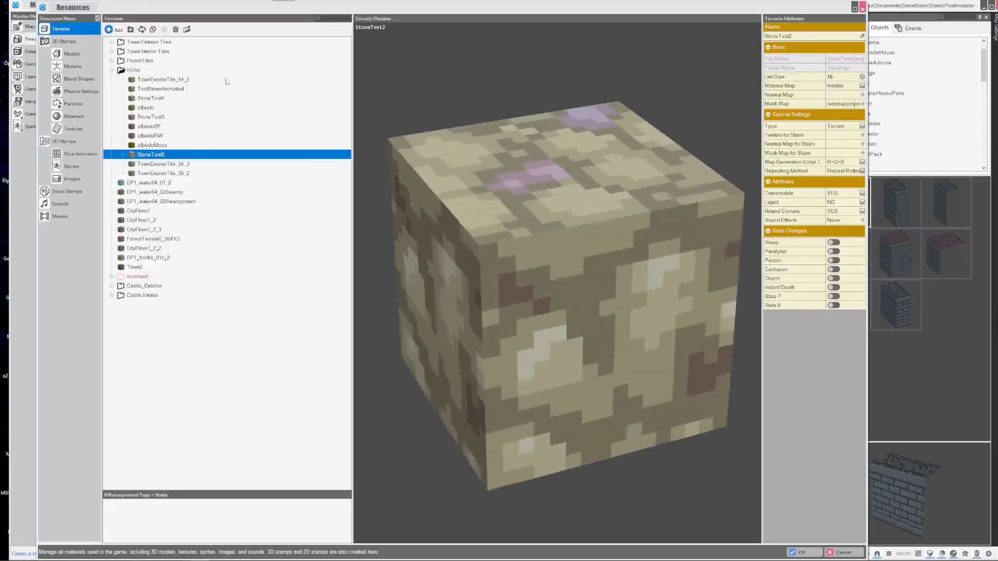
left_click(64, 42)
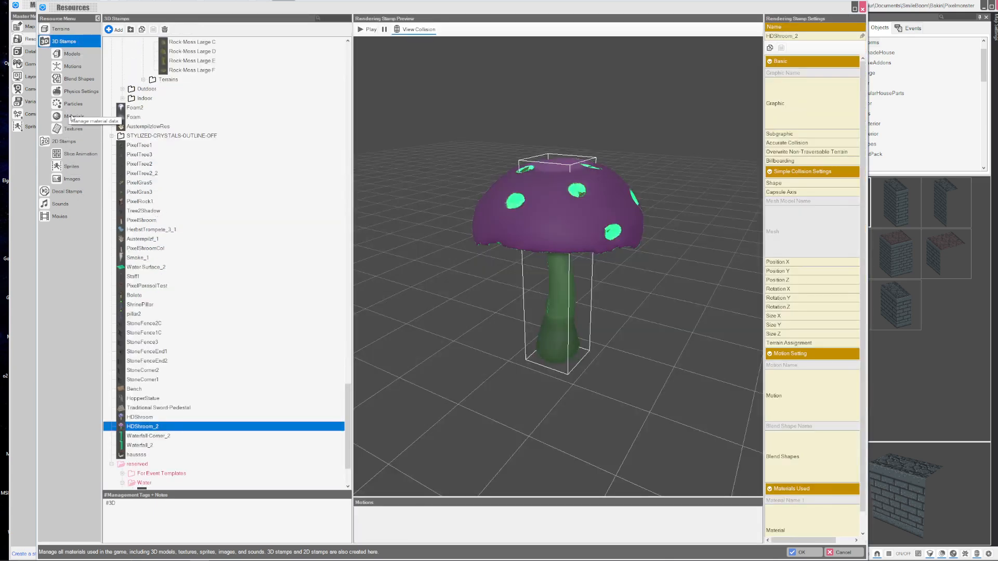
left_click(70, 115)
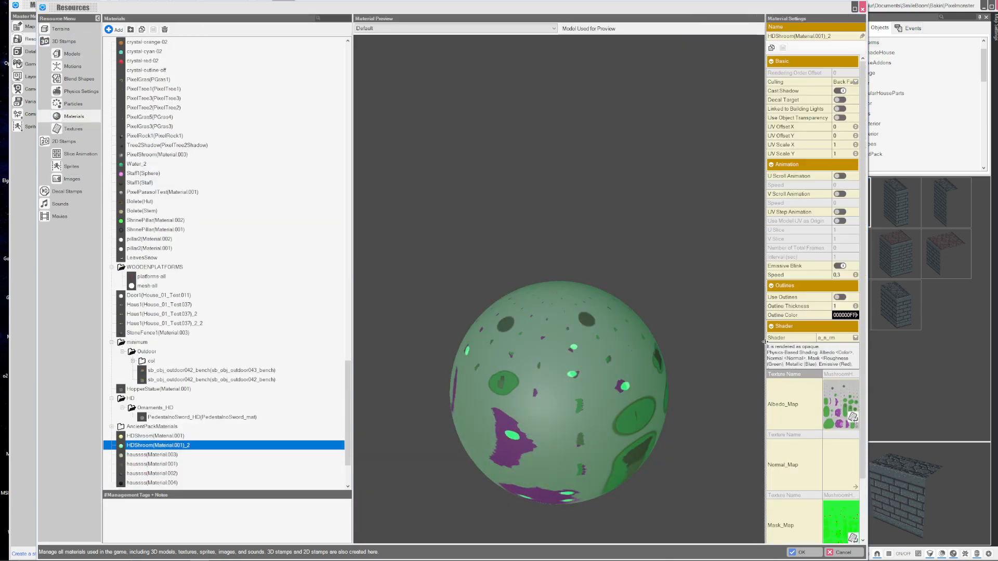
Widen the material settings area and preview the material on the HDShroom_2 model.
left_click_drag(765, 344, 674, 343)
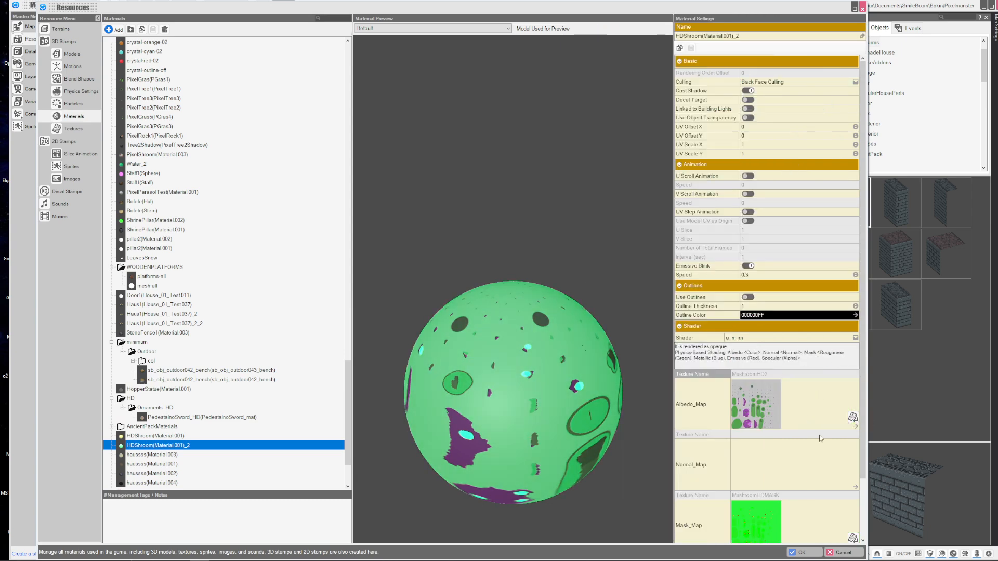
scroll(781, 400, "down", 2)
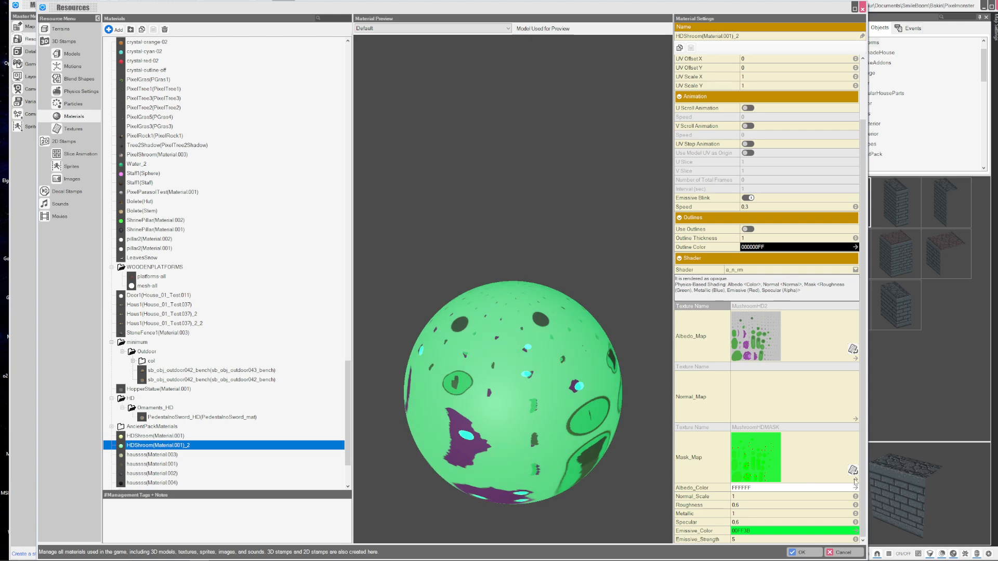
left_click(438, 28)
left_click(432, 44)
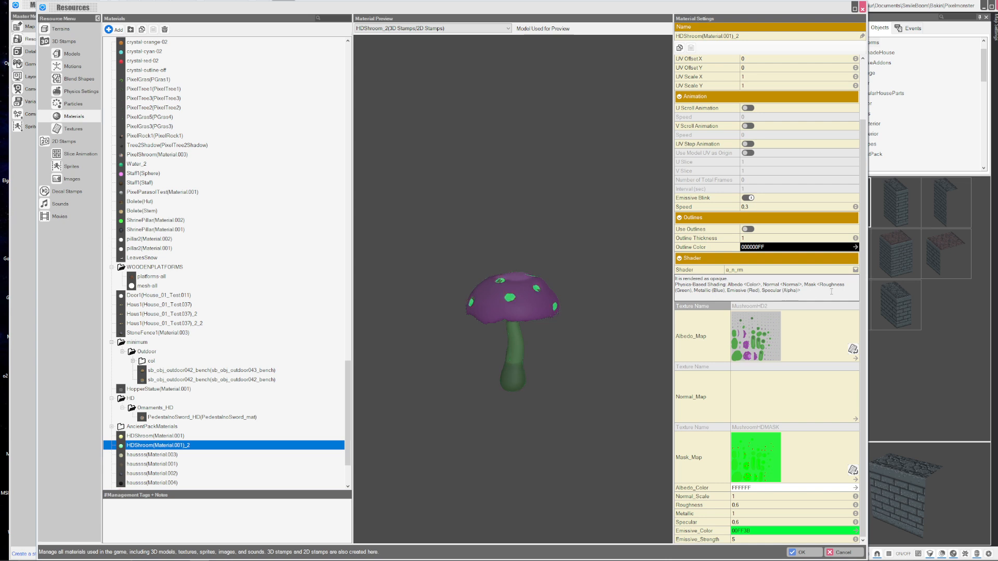
Examine the material's shader and read its description of which mask channels control roughness, metallic, emissive and specular.
left_click(747, 271)
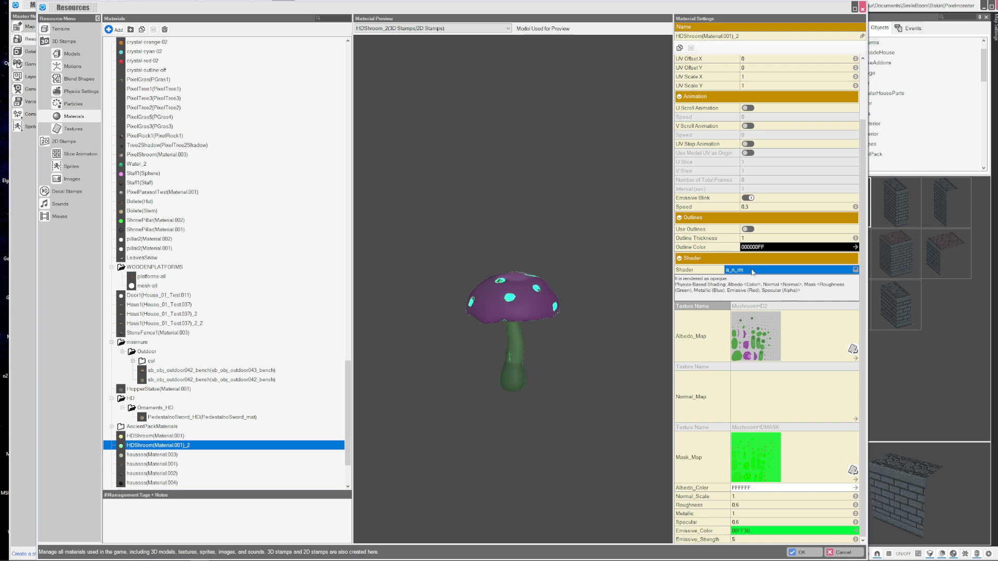
left_click(731, 291)
left_click_drag(732, 291, 727, 291)
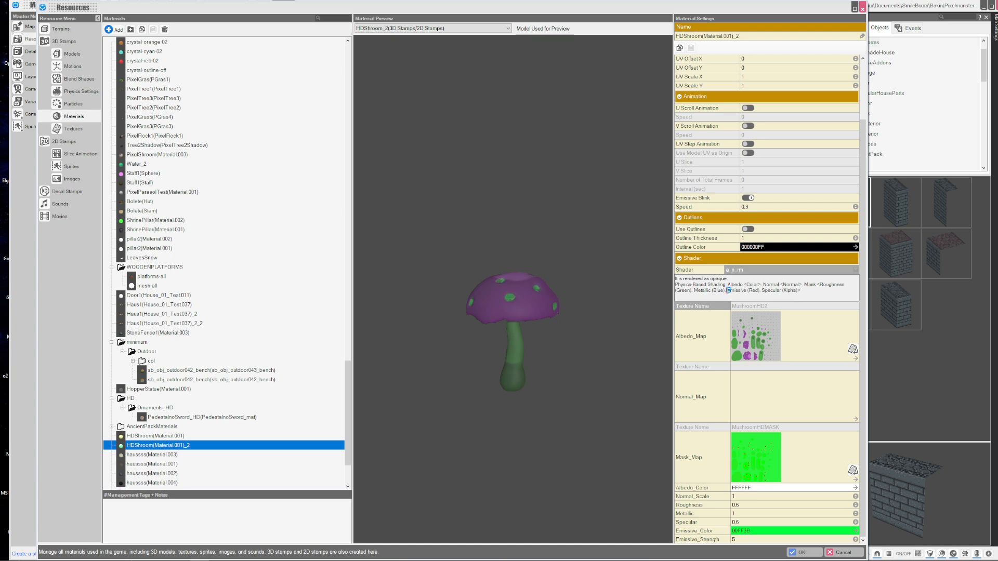
left_click(752, 271)
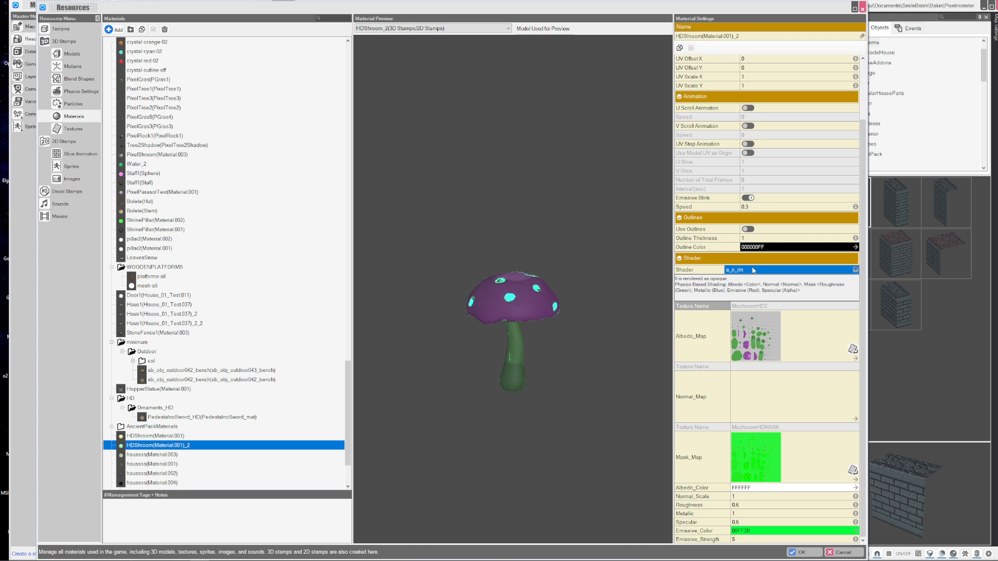
left_click(746, 271)
left_click(734, 271)
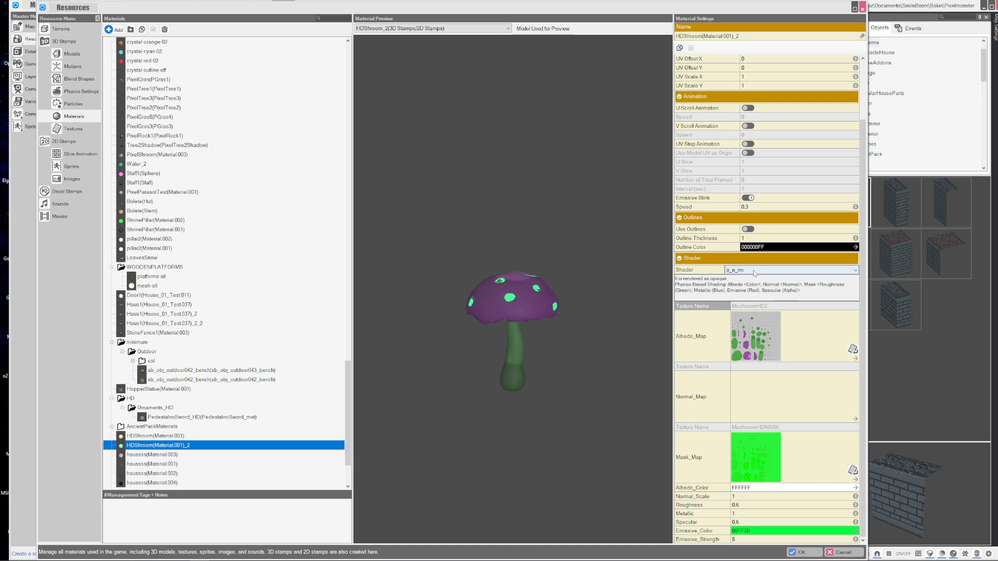
left_click(744, 271)
left_click(732, 298)
left_click(681, 285)
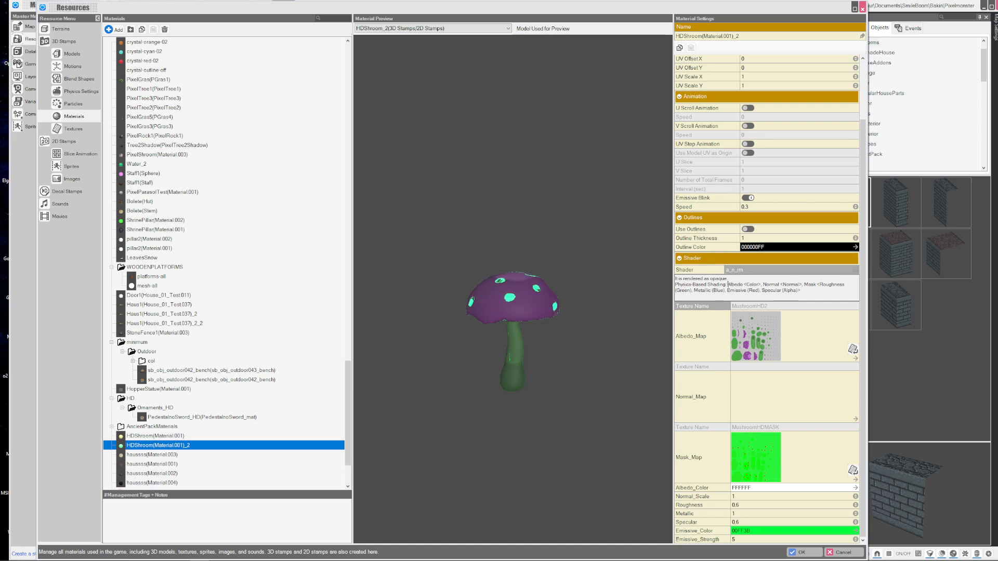
left_click_drag(728, 284, 844, 284)
left_click(750, 285)
left_click(809, 289)
View the mushroom preview from other angles and inspect the material's mask texture MushroomHDMASK and albedo texture MushroomHD2.
left_click_drag(516, 325, 525, 305)
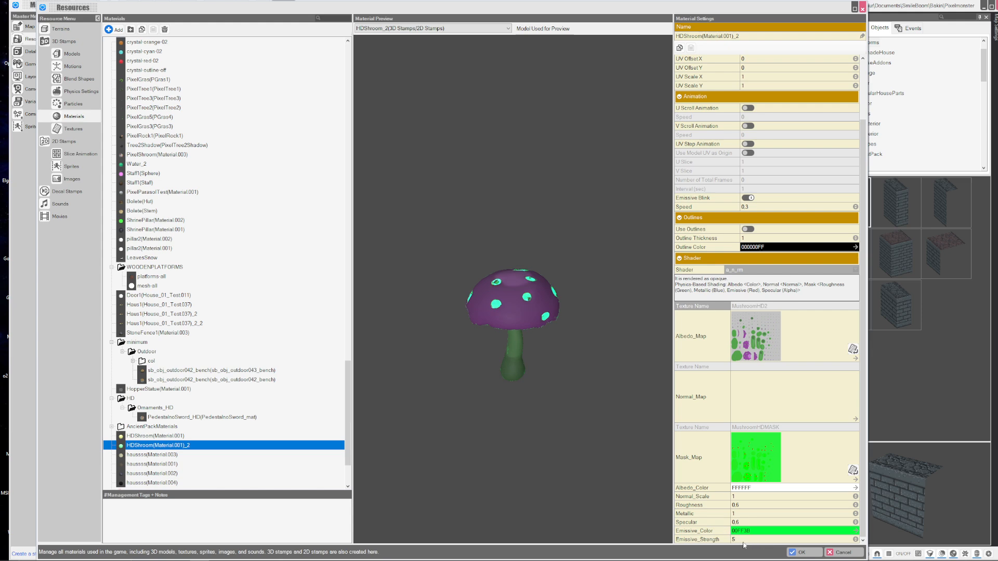
right_click_drag(543, 287, 521, 298)
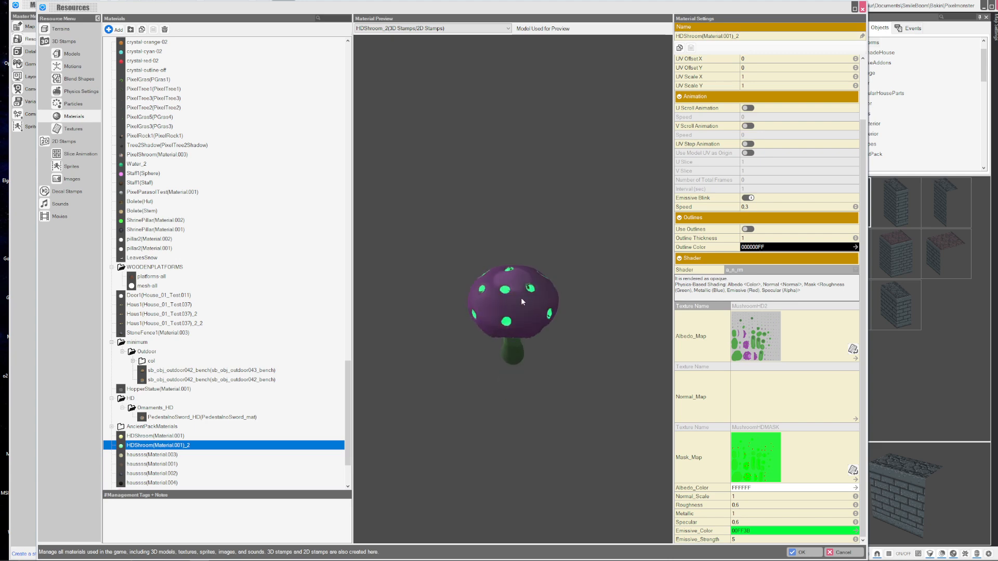
left_click(852, 470)
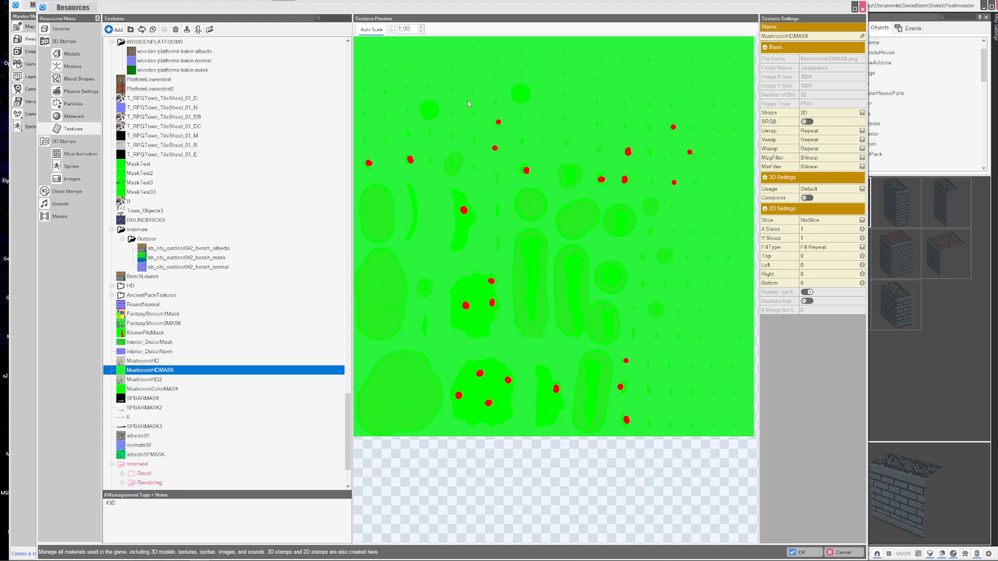
left_click(77, 118)
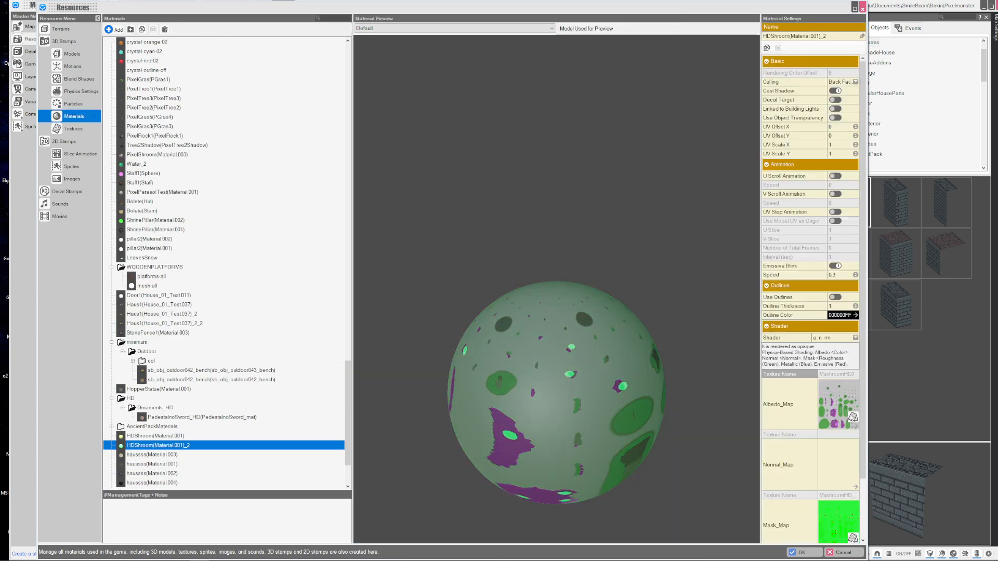
left_click(853, 417)
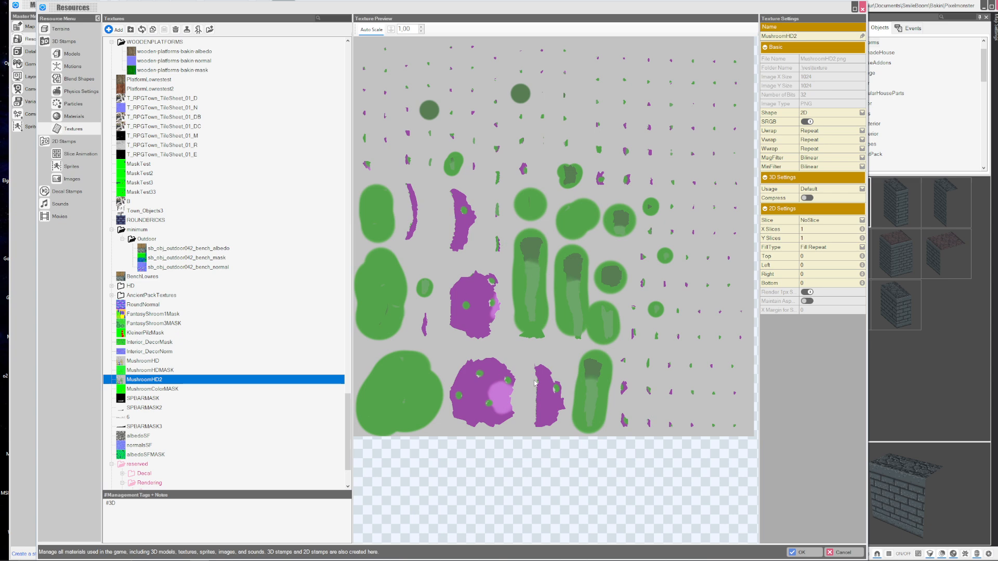
right_click(143, 382)
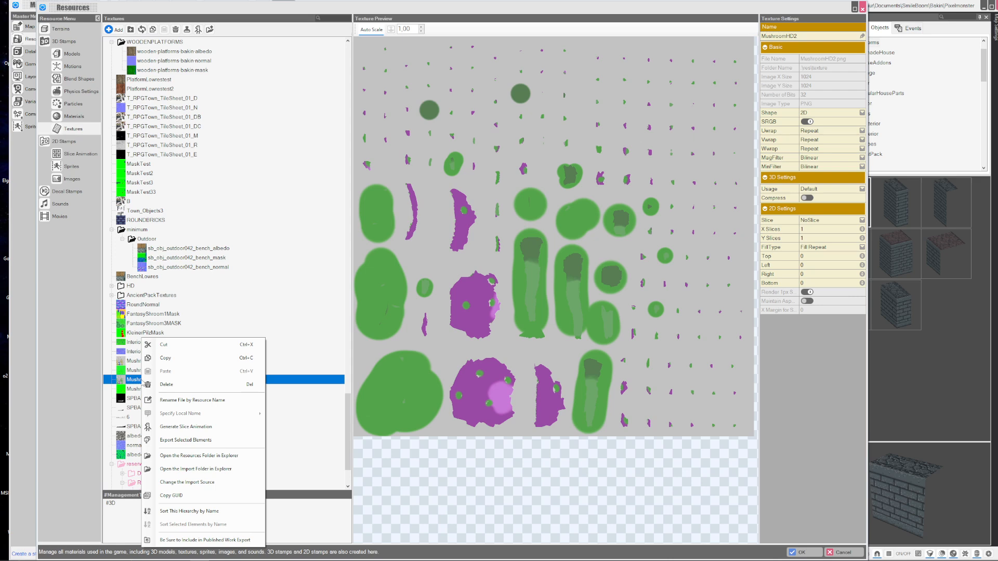
left_click(187, 441)
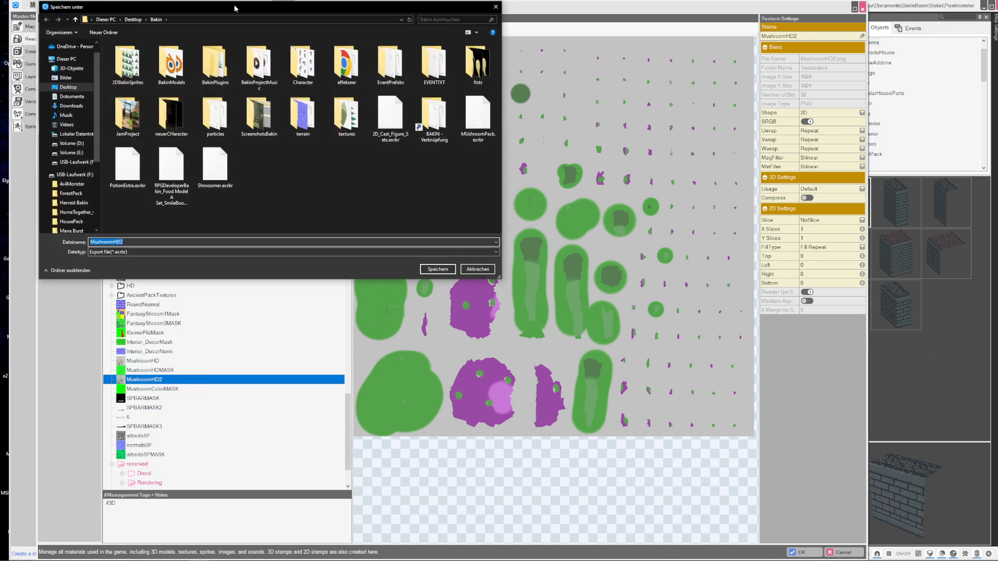
left_click_drag(235, 9, 289, 29)
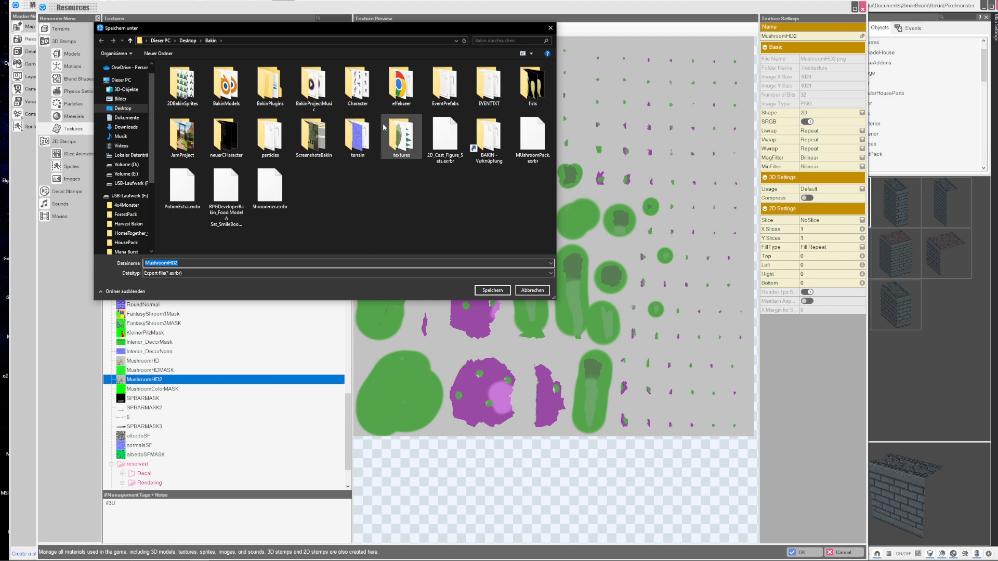
left_click(550, 28)
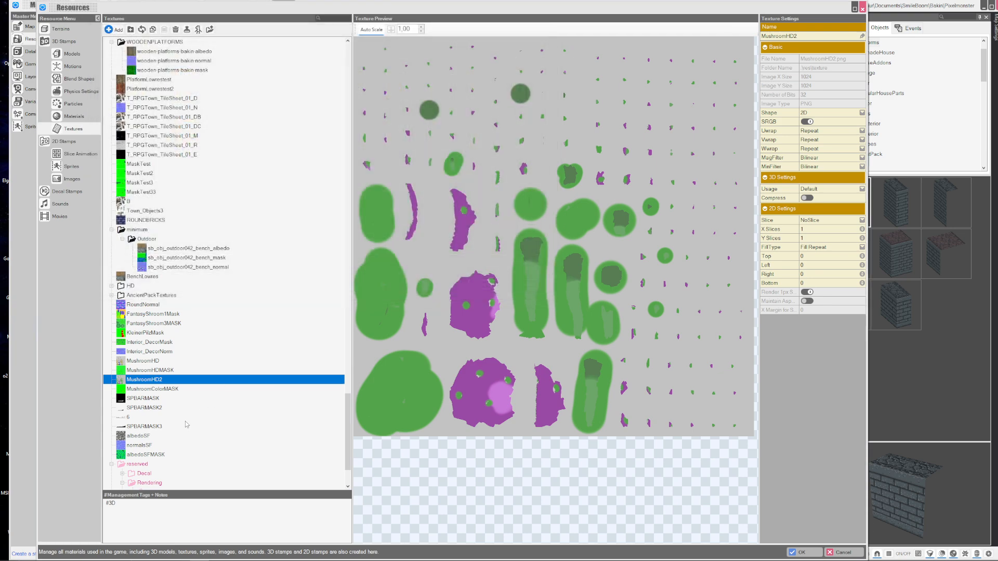
Open the MushroomHD2 texture's resources folder in File Explorer and search it for "Mushroom".
right_click(140, 381)
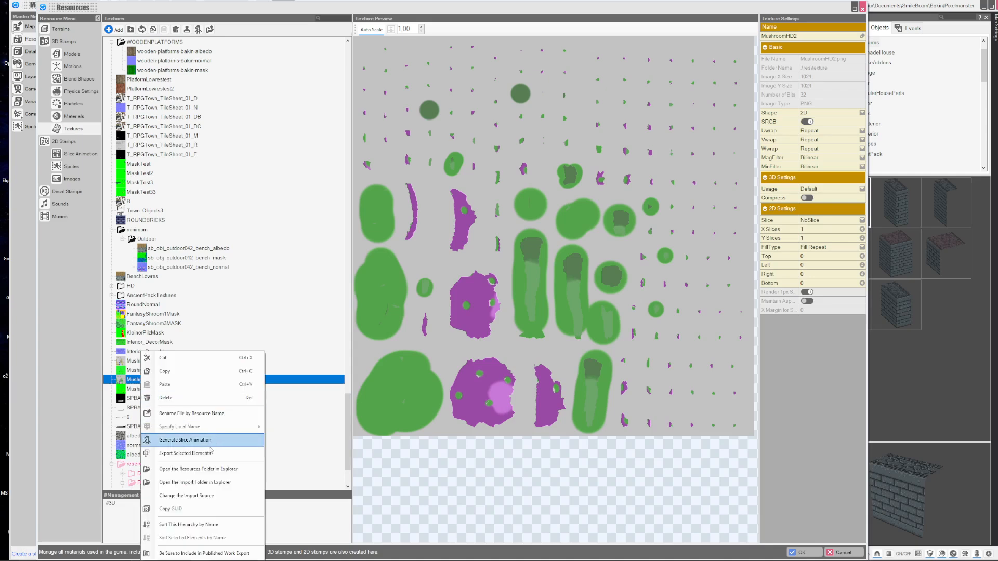
left_click(192, 469)
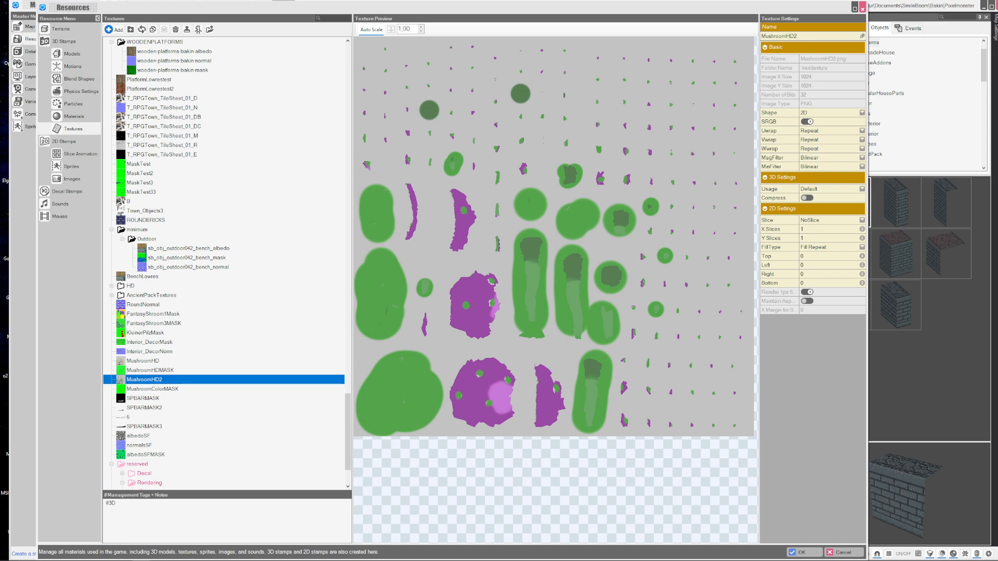
left_click_drag(997, 72, 733, 102)
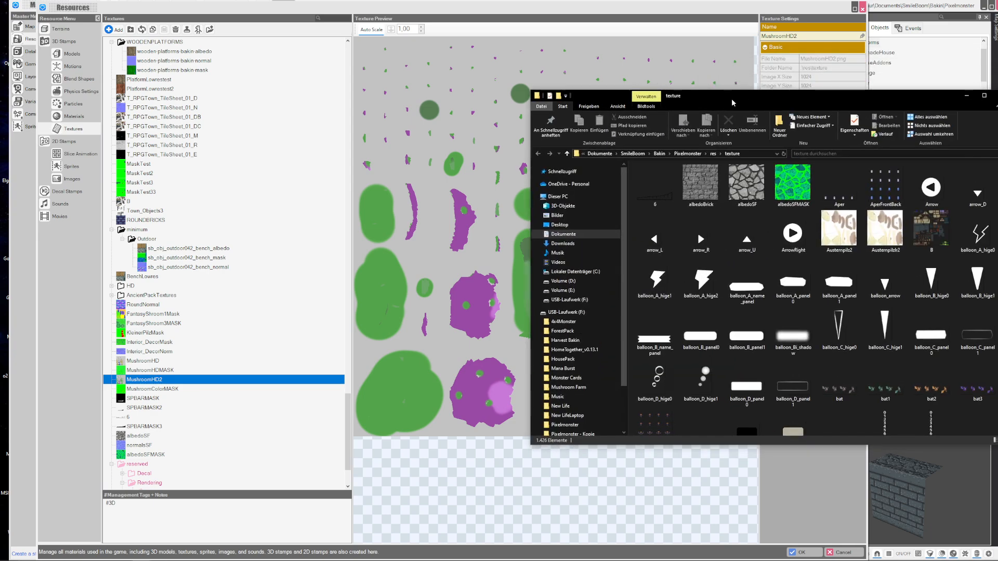
left_click(854, 155)
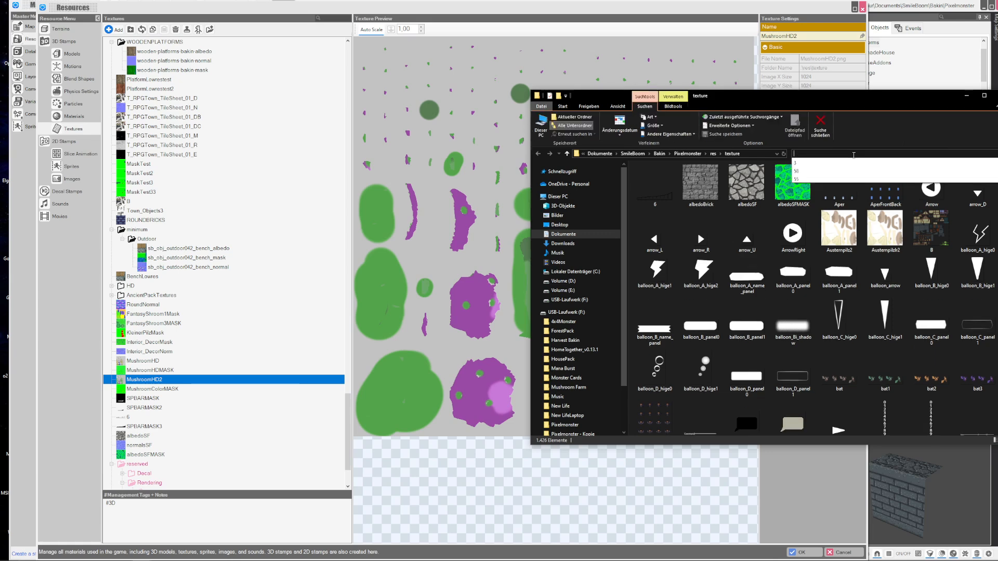
type("M")
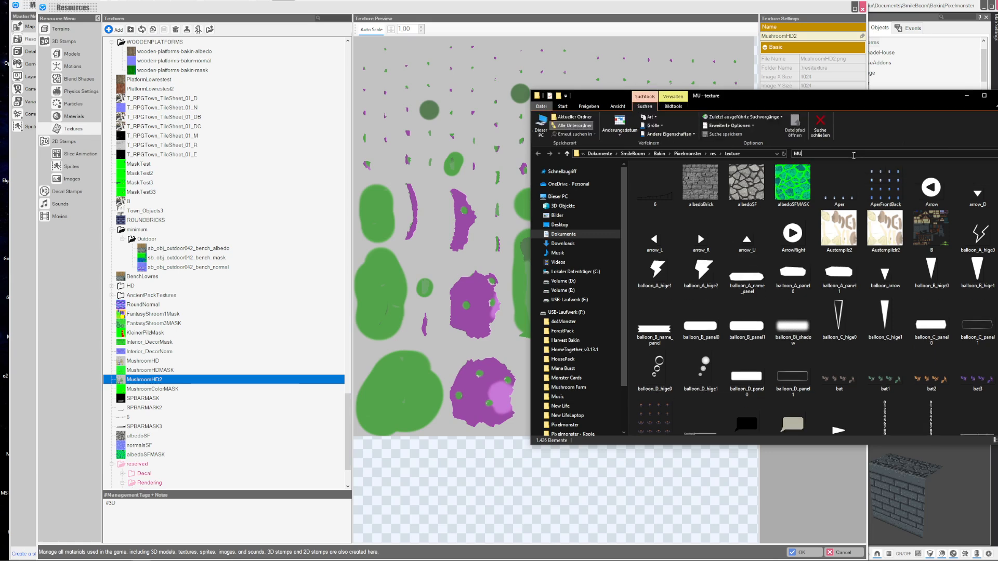
type("ushroom")
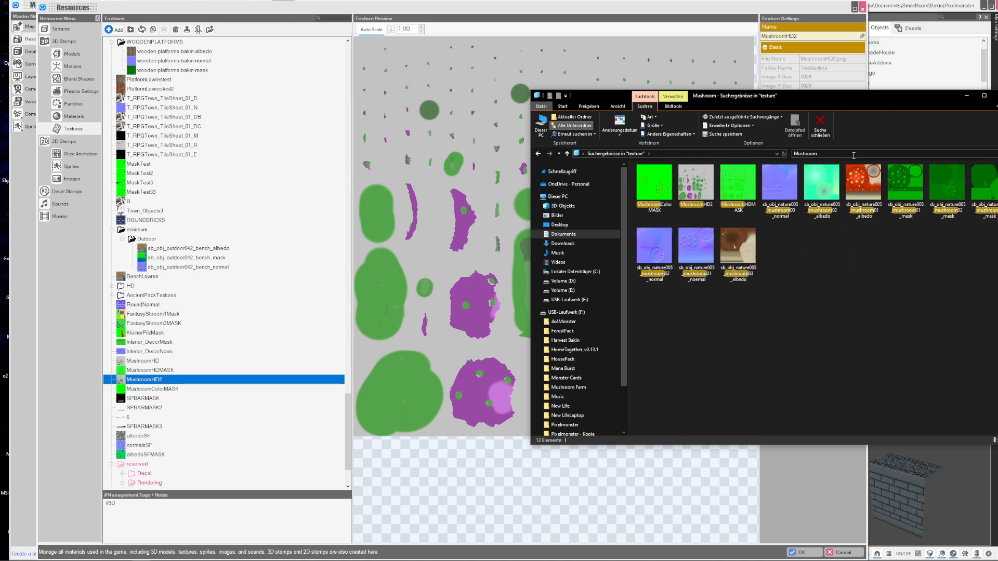
Select the MushroomHD2 image file among the search results and close the folder window.
left_click(689, 188)
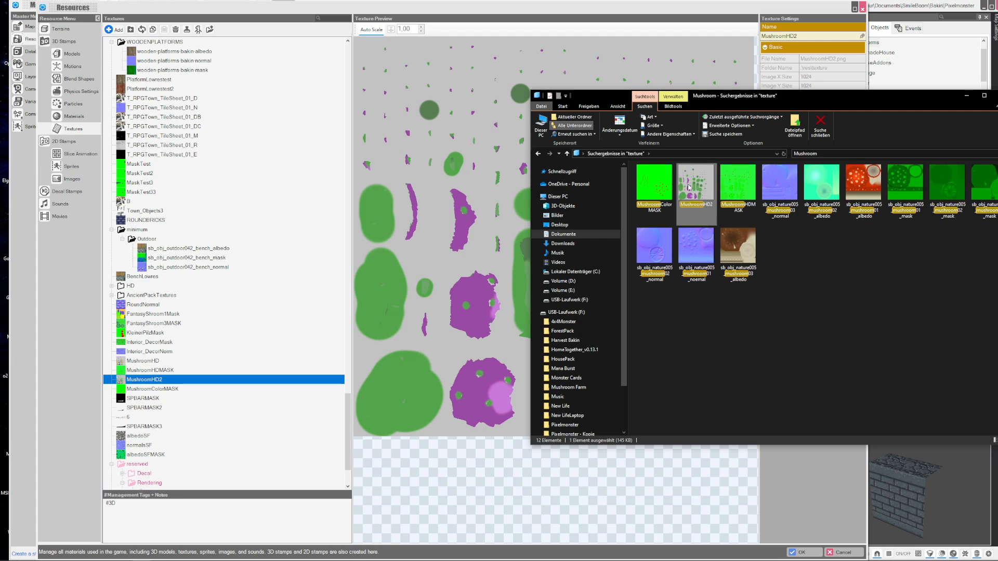
mouse_move(689, 188)
left_mouse_down()
mouse_move(696, 203)
mouse_move(678, 205)
mouse_move(693, 217)
mouse_move(688, 207)
left_mouse_up()
left_click(997, 95)
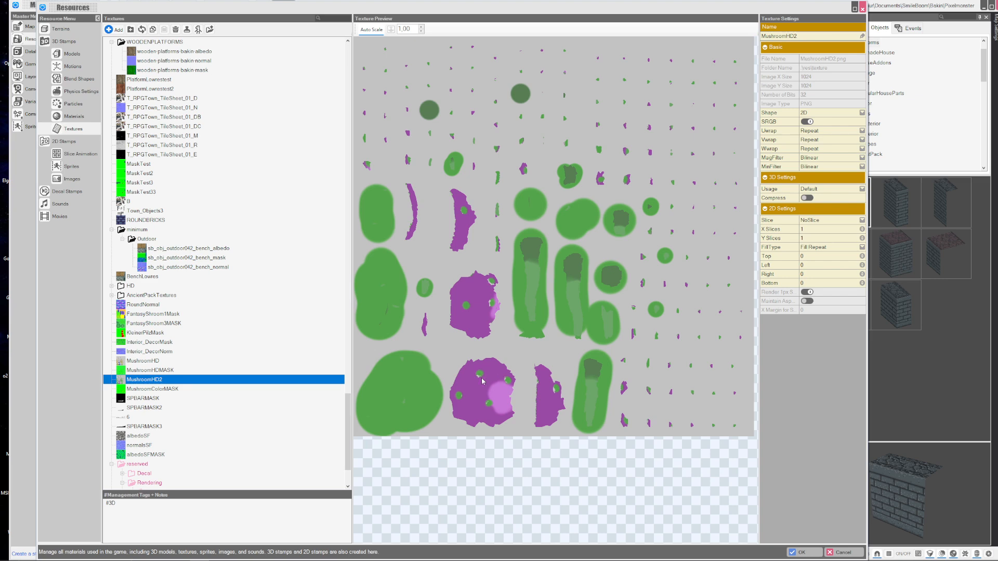
Compare the MushroomHD2 albedo texture with the MushroomHDMASK texture in the texture preview.
left_click(156, 387)
left_click(156, 380)
left_click(156, 372)
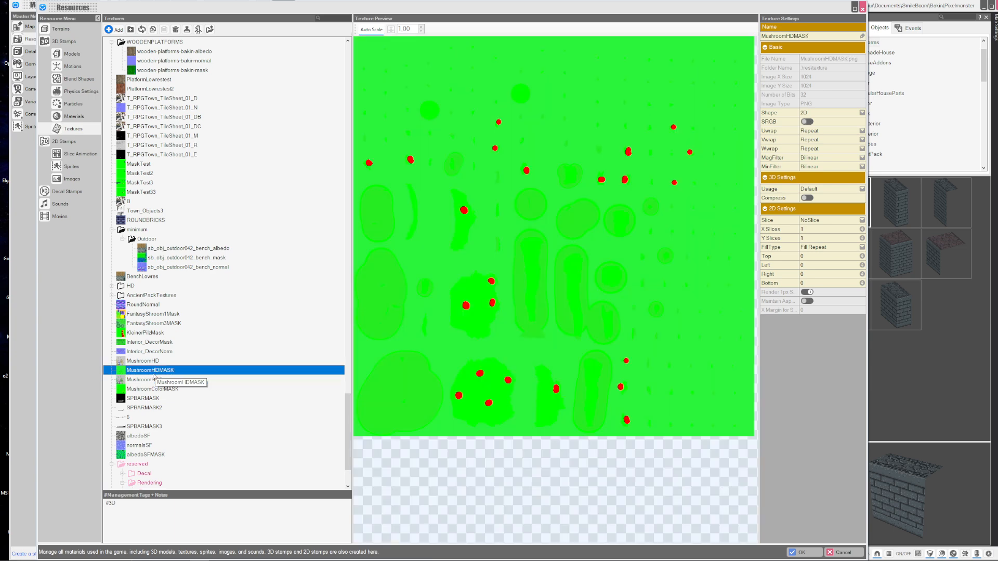
left_click(151, 380)
left_click(153, 371)
Return to the HDShroom(Material.001)_2 material, widen its settings area and inspect its texture maps and emissive settings.
left_click(73, 119)
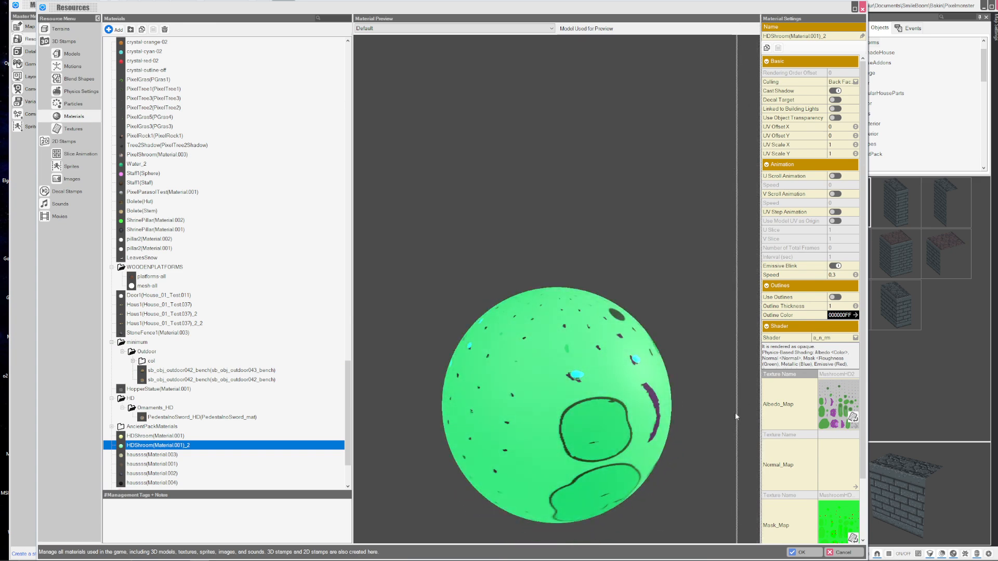
left_click_drag(736, 416, 683, 411)
scroll(811, 364, "down", 3)
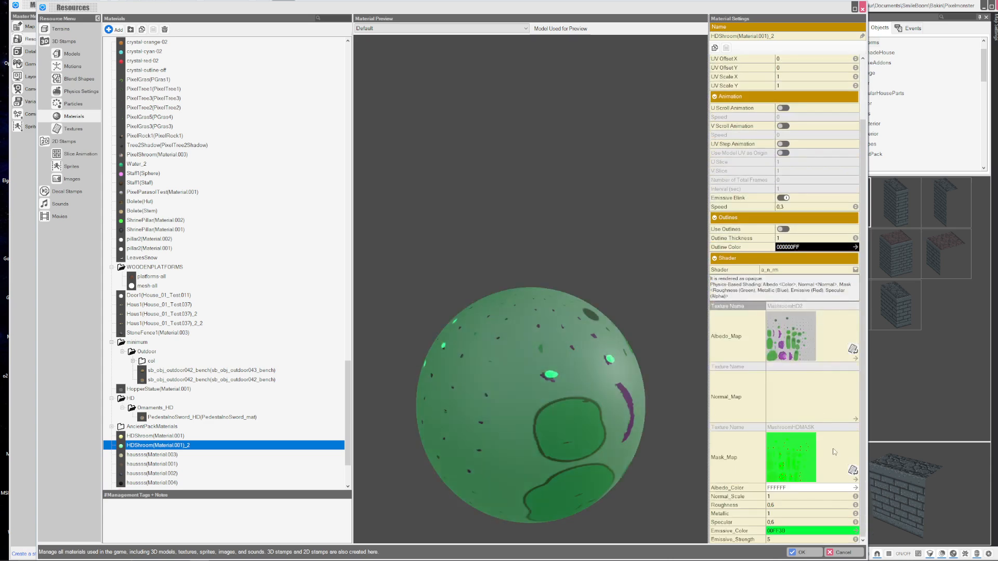
left_click_drag(584, 405, 637, 419)
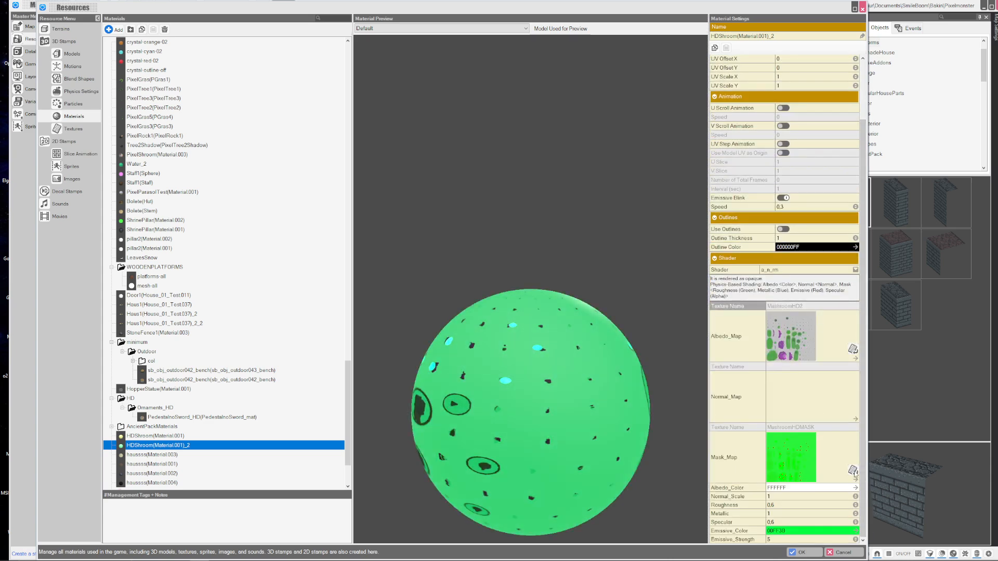
Open the mushroom material's mask map in the texture resources and examine its red emissive areas.
left_click(853, 470)
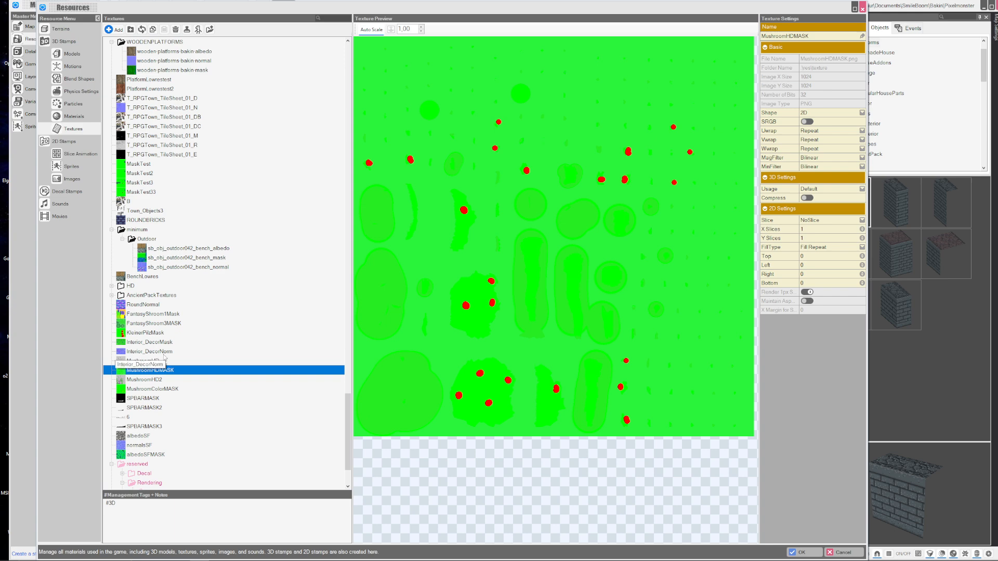
scroll(164, 357, "up", 4)
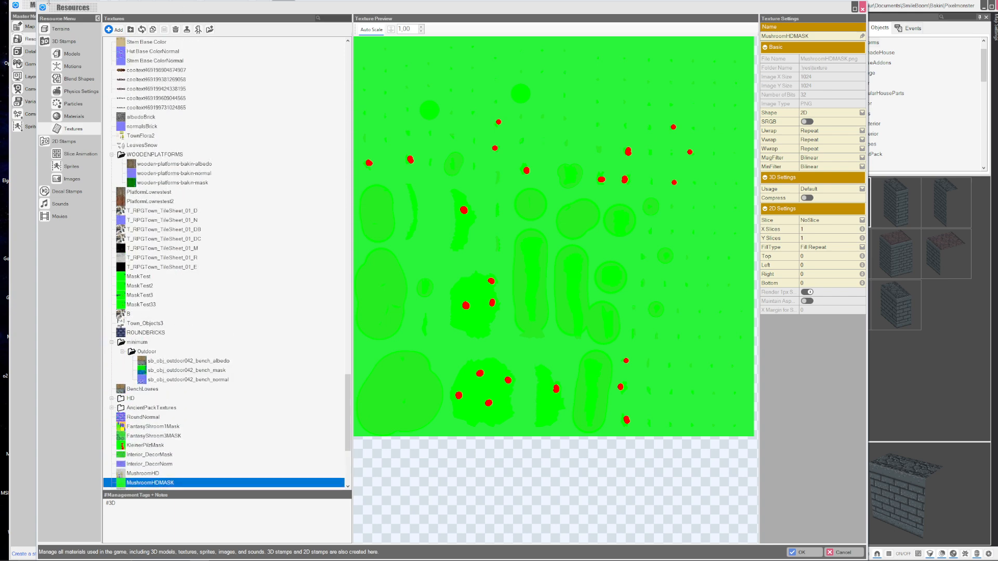
Inspect the mask map assigned to the StoneTest2 terrain, accept it, and close the resources window to return to the map.
left_click(64, 29)
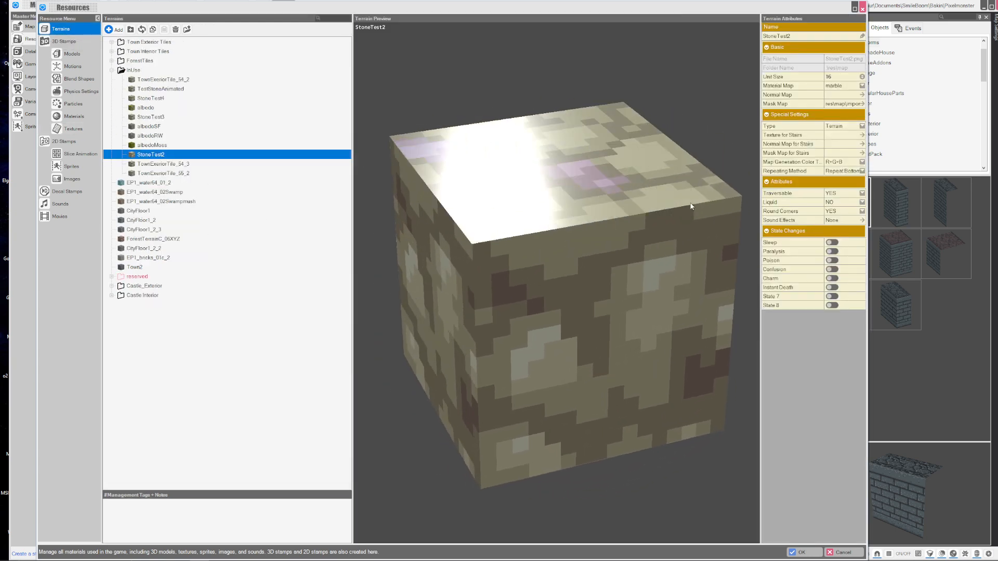
right_click(642, 198)
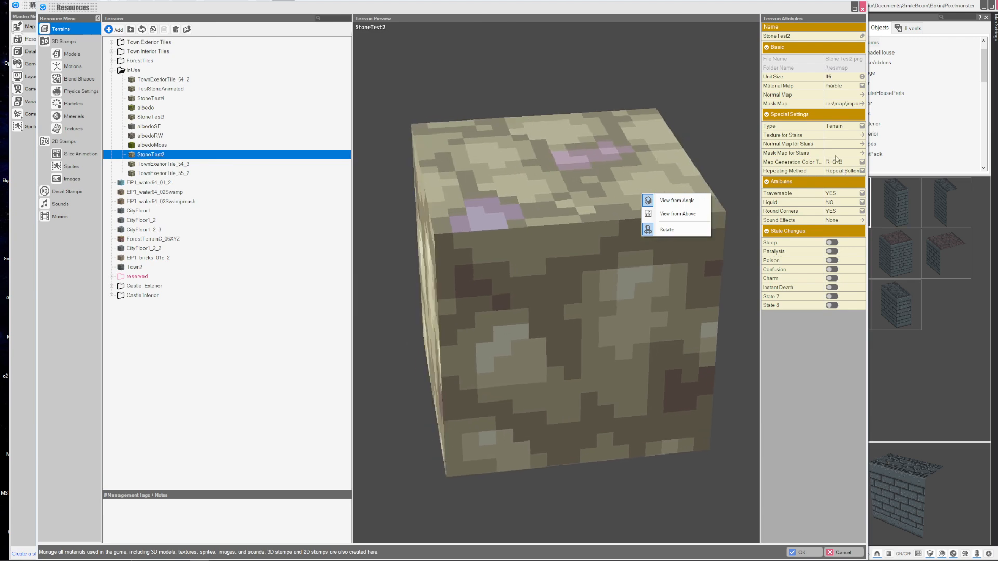
left_click(837, 104)
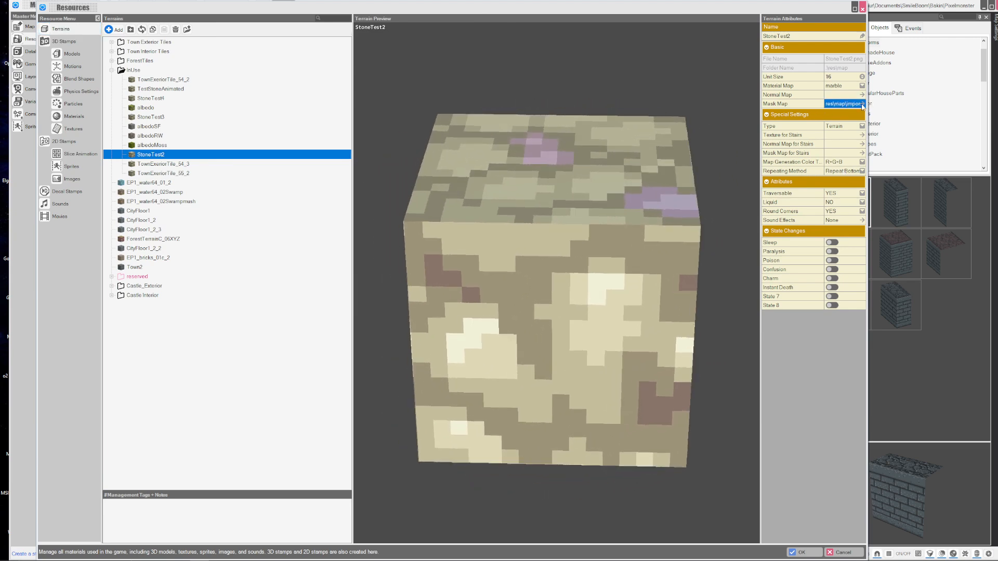
left_click(861, 104)
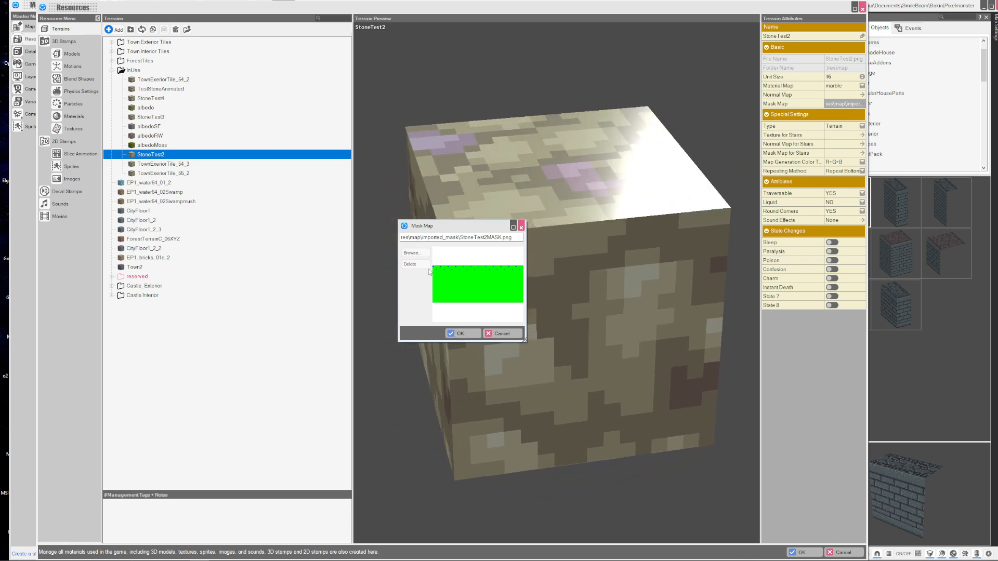
left_click(463, 334)
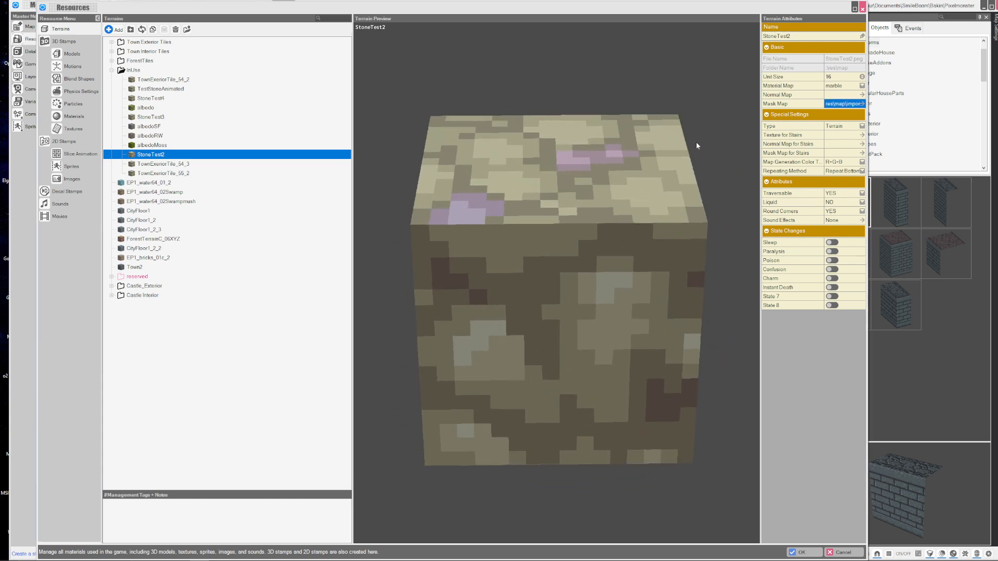
left_click(800, 553)
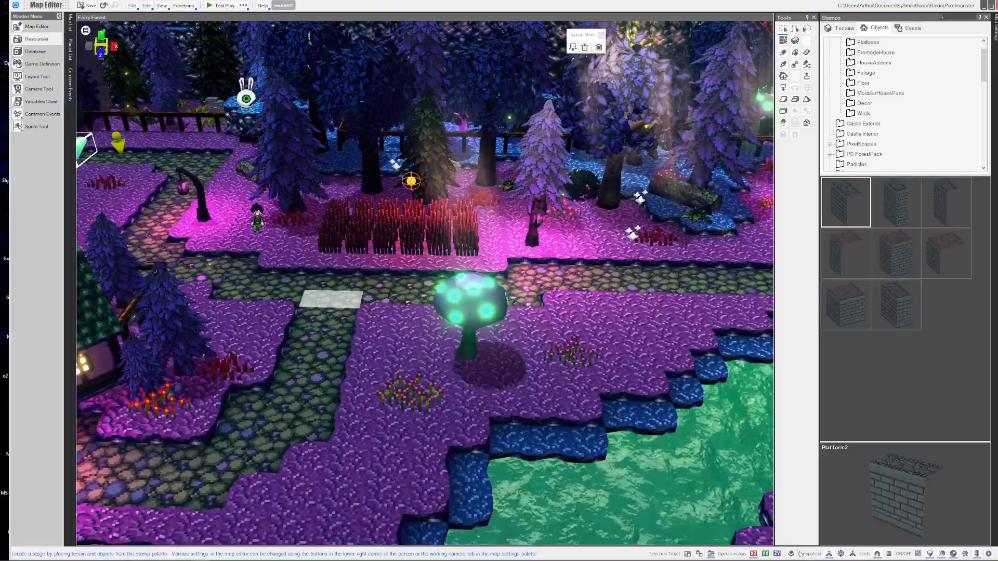
mouse_move(355, 317)
middle_mouse_down()
mouse_move(379, 375)
mouse_move(406, 301)
mouse_move(374, 304)
mouse_move(363, 285)
mouse_move(353, 364)
mouse_move(367, 353)
mouse_move(367, 368)
mouse_move(351, 311)
middle_mouse_up()
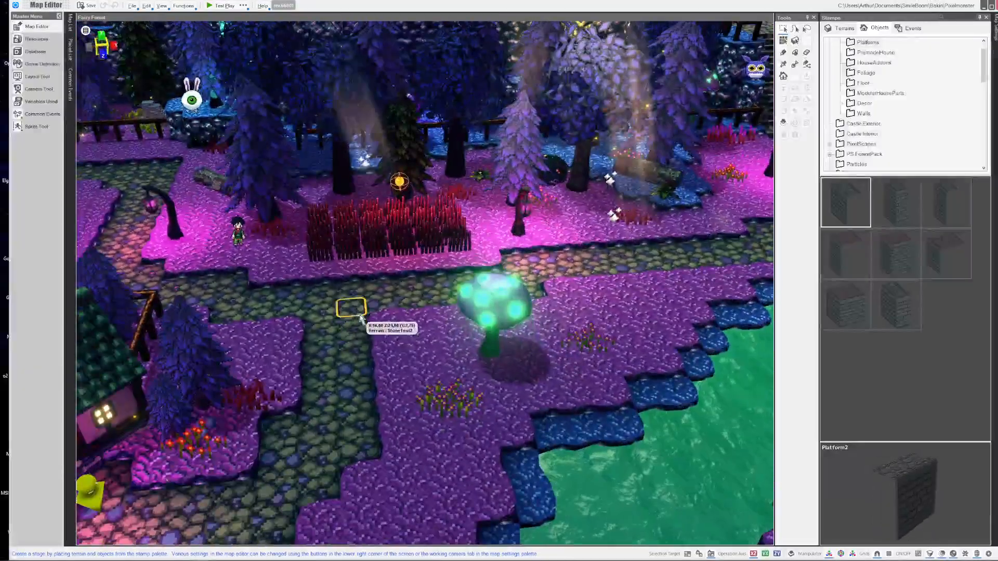
Open the map's rendering settings, try the Daytime preset, and switch back to the FairyForest rendering.
left_click(995, 29)
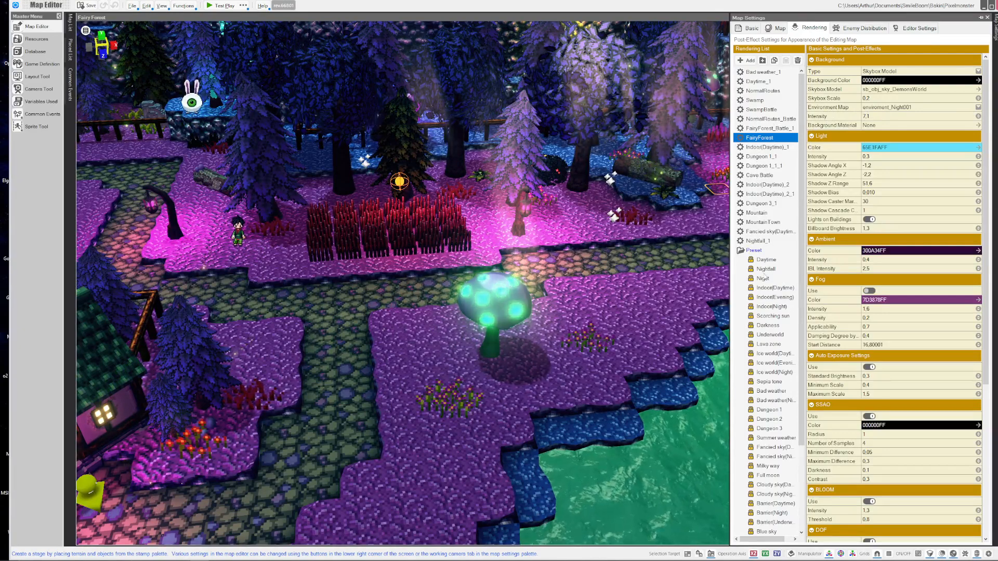
left_click(766, 260)
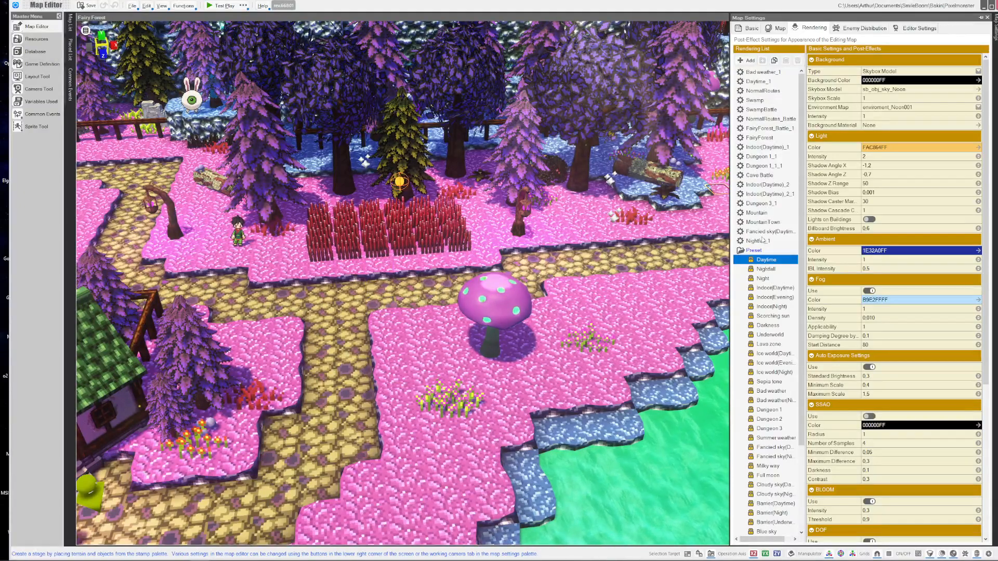
left_click(759, 138)
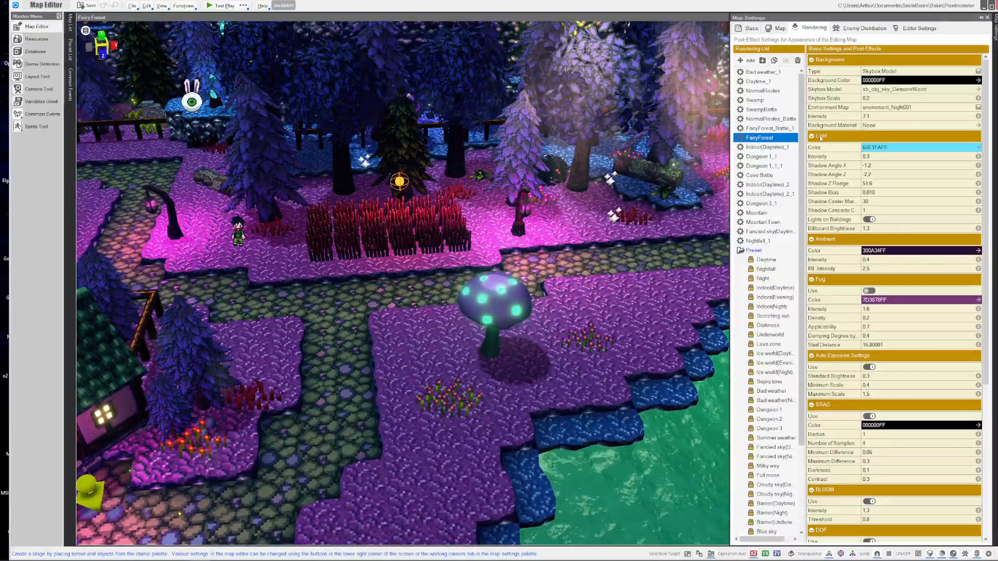
Try a background intensity of about 24.2 in the FairyForest rendering and set it to 7.
left_click_drag(979, 115, 979, 38)
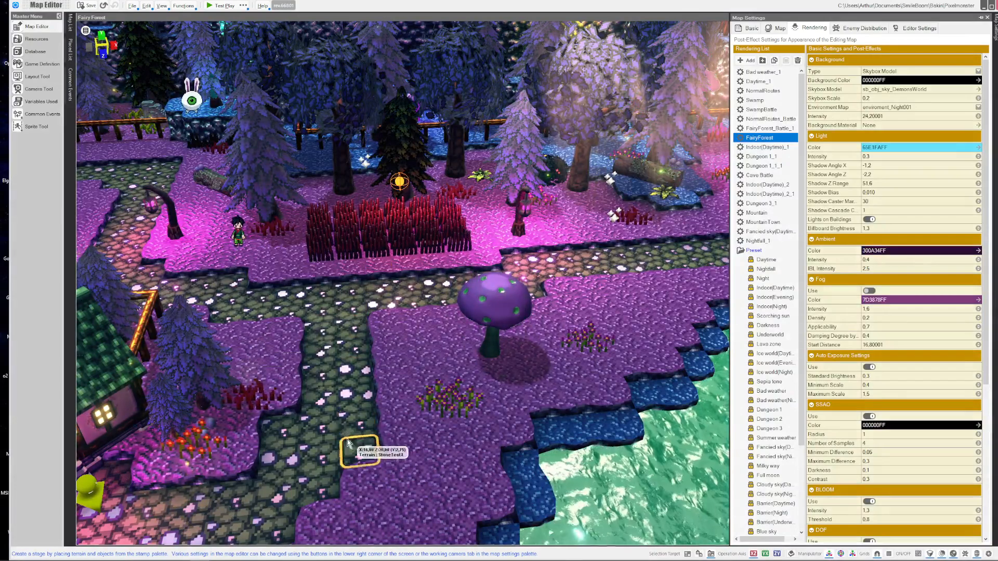
left_click(878, 115)
type("7")
key("Return")
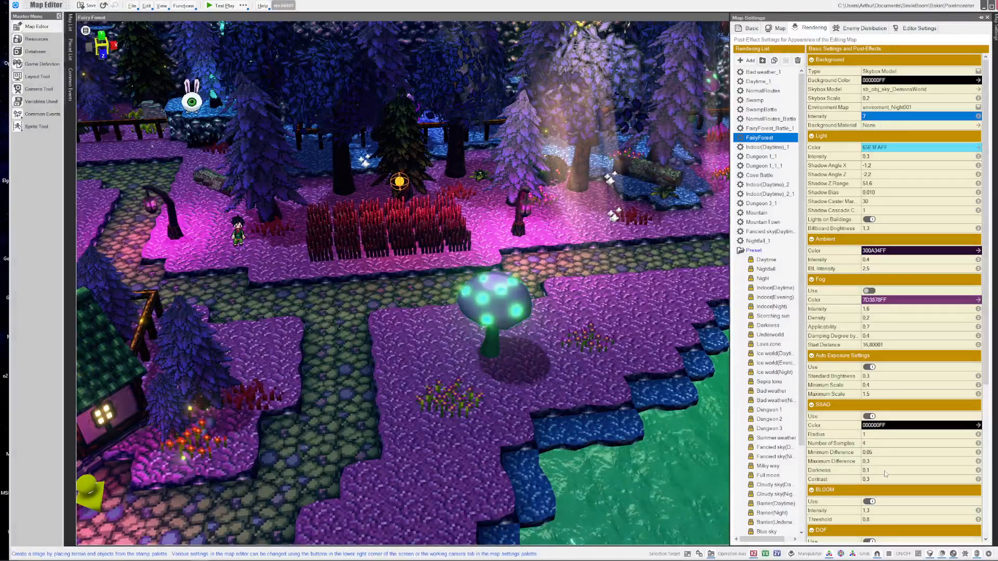
Turn the FairyForest rendering's bloom off to compare the mushroom's glow, and turn it back on.
scroll(863, 477, "down", 5)
scroll(862, 478, "down", 1)
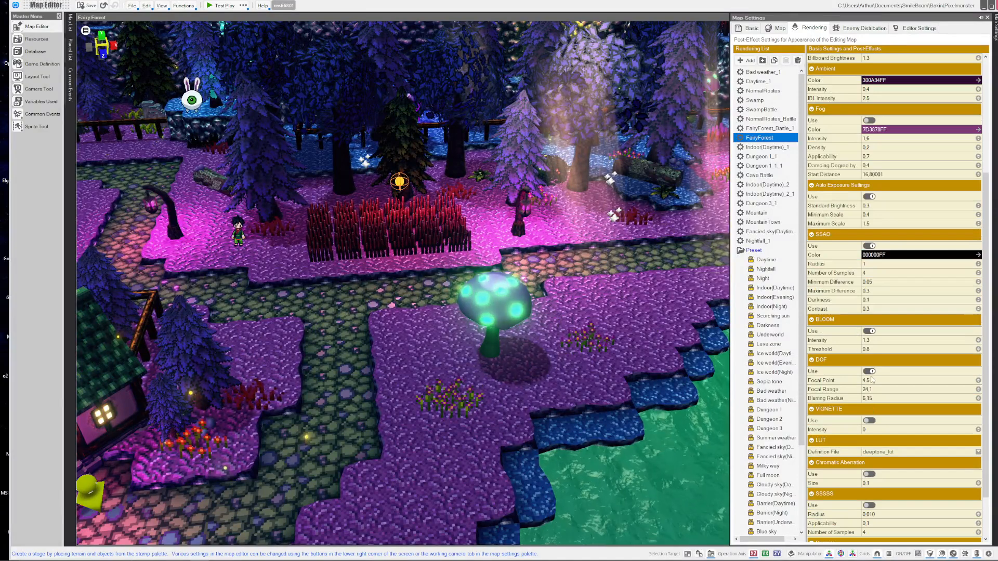
left_click(868, 331)
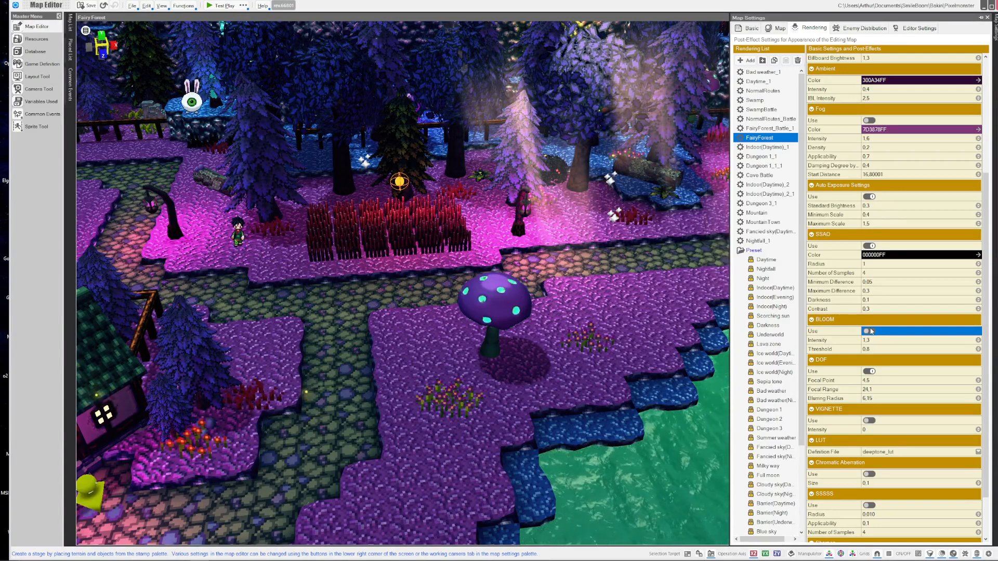
left_click(872, 331)
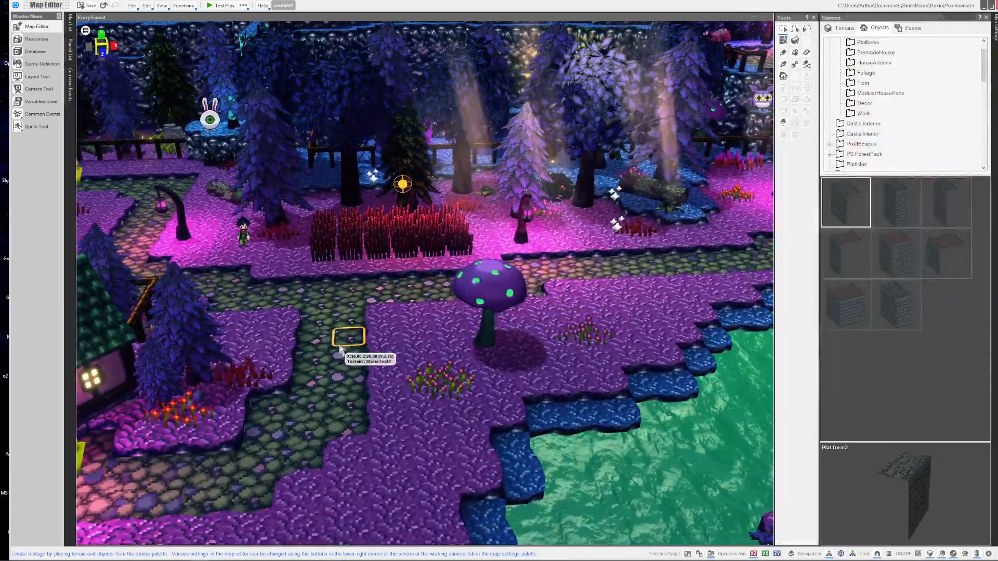
Select the rectangular map area around the glowing mushroom and the flowers beside it.
middle_click_drag(340, 350, 343, 355)
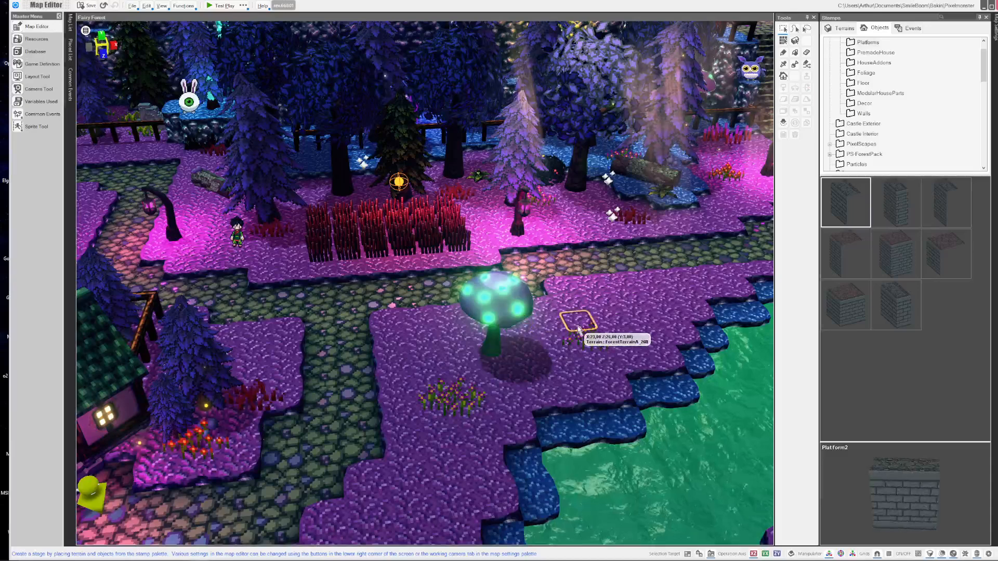
left_click_drag(575, 316, 435, 393)
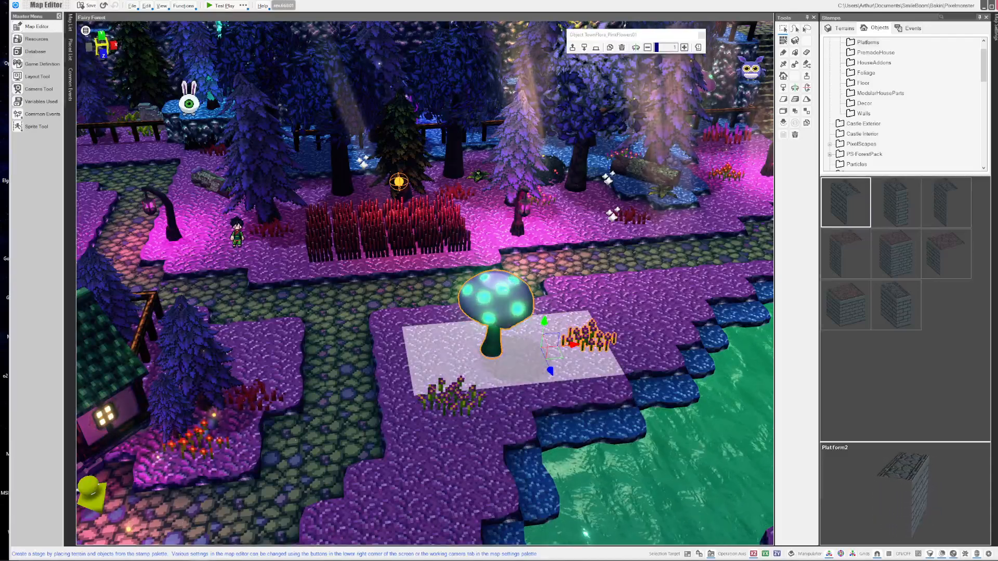